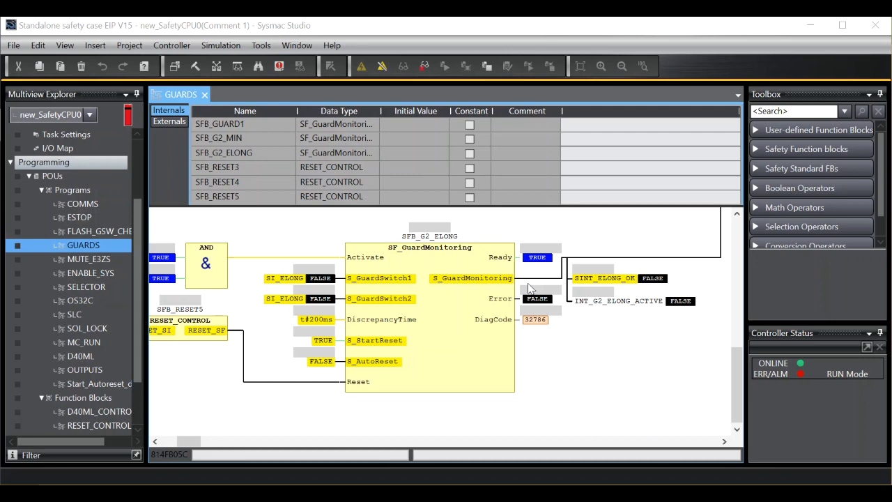
Step: Focus the online GUARDS ladder diagram, where SFB_G2_ELONG shows Ready TRUE and DiagCode 32786
{"action": "left_click", "coordinate": [529, 288]}
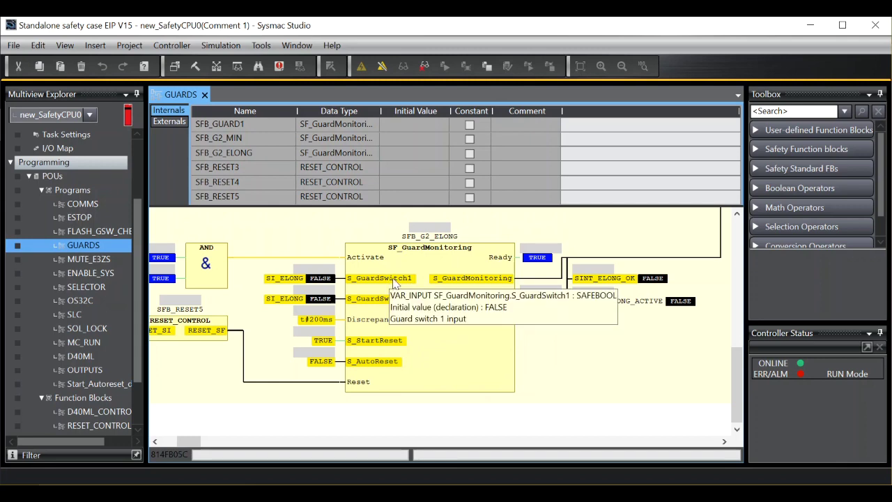
{"action": "mouse_move", "coordinate": [386, 322]}
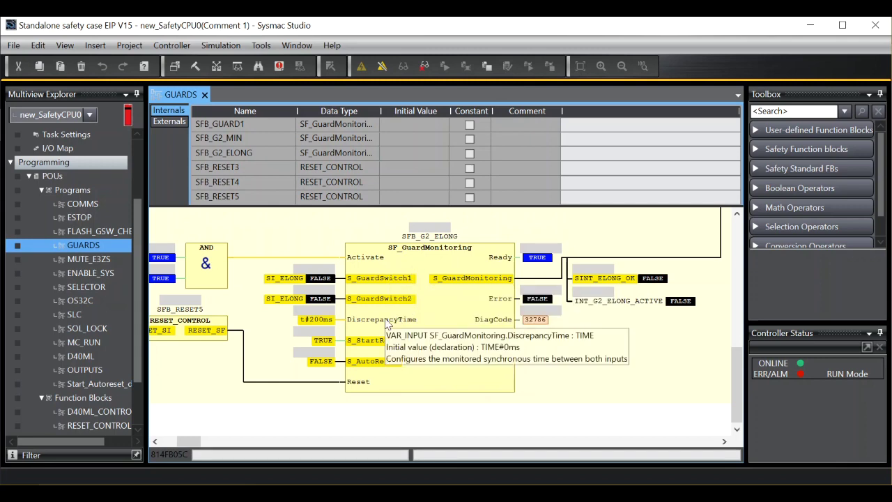
Step: Switch the Safety CPU to PROGRAM mode, confirming the stop and authorising with the administration password
{"action": "left_click", "coordinate": [488, 73]}
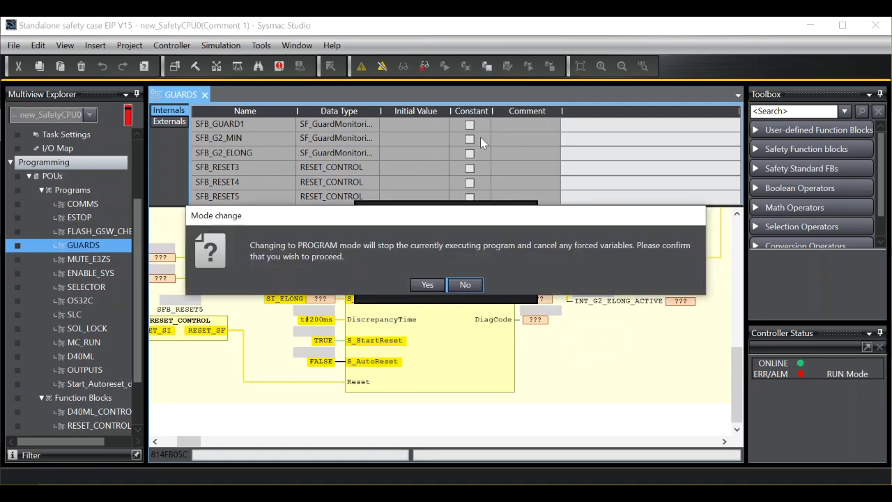
{"action": "left_click", "coordinate": [426, 285]}
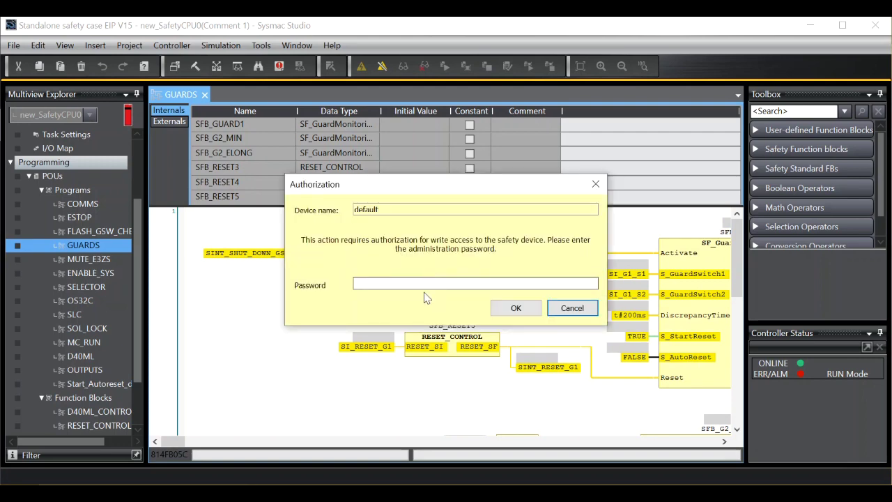
{"action": "left_click", "coordinate": [435, 282]}
{"action": "type", "text": "••••••"}
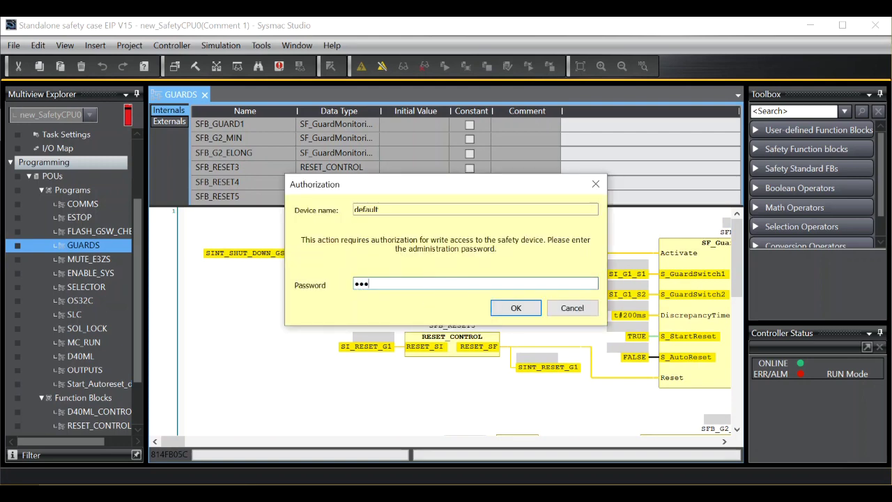
{"action": "left_click", "coordinate": [514, 310]}
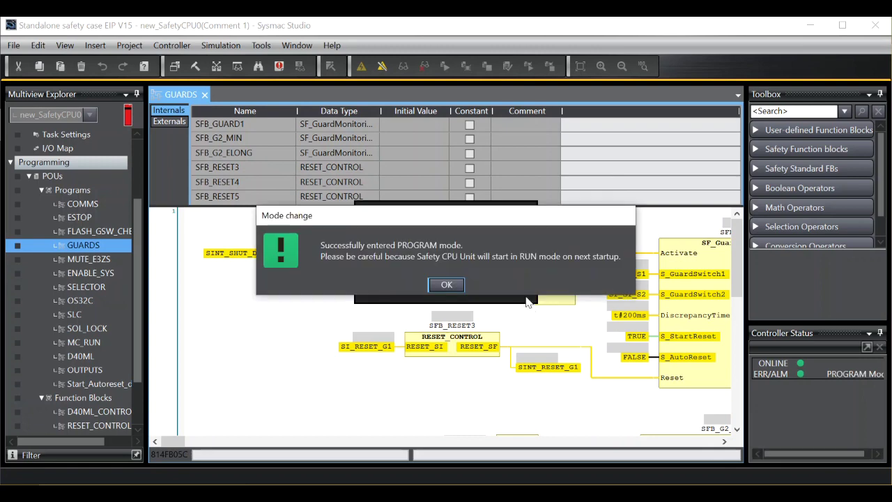
{"action": "left_click", "coordinate": [443, 284]}
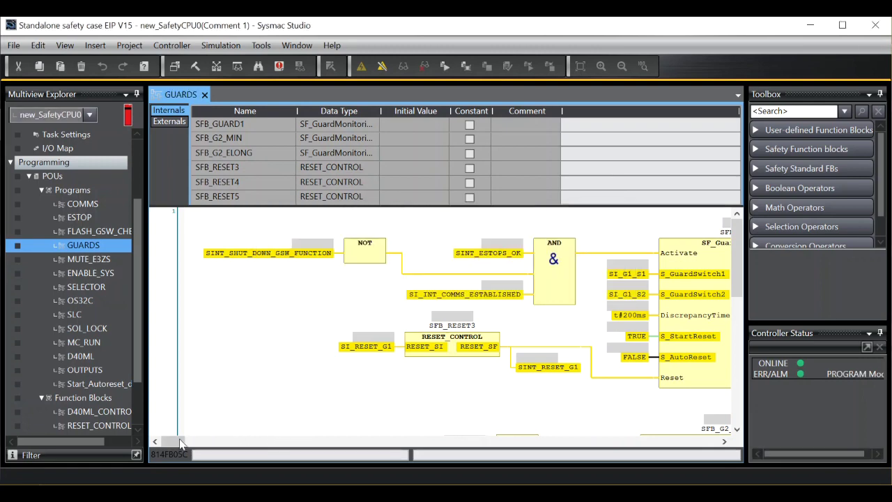
Step: Enter DEBUG mode, deleting the boot application and downloading the safety application with the password
{"action": "mouse_move", "coordinate": [171, 441]}
{"action": "left_mouse_down"}
{"action": "mouse_move", "coordinate": [187, 441]}
{"action": "mouse_move", "coordinate": [175, 443]}
{"action": "left_mouse_up"}
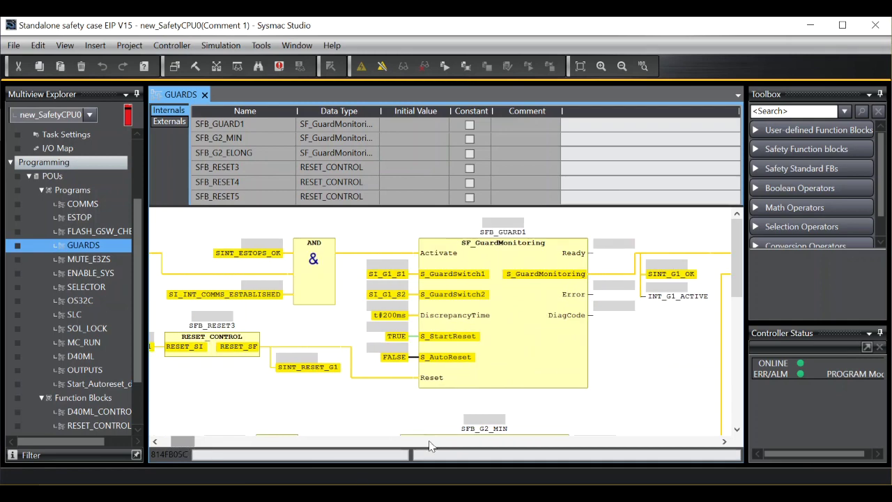
{"action": "left_click", "coordinate": [467, 65]}
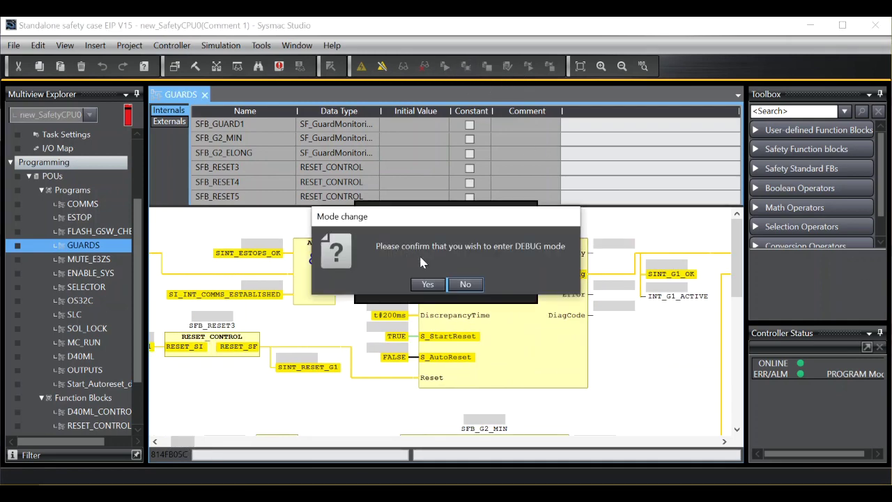
{"action": "left_click", "coordinate": [427, 286]}
{"action": "left_click", "coordinate": [519, 299]}
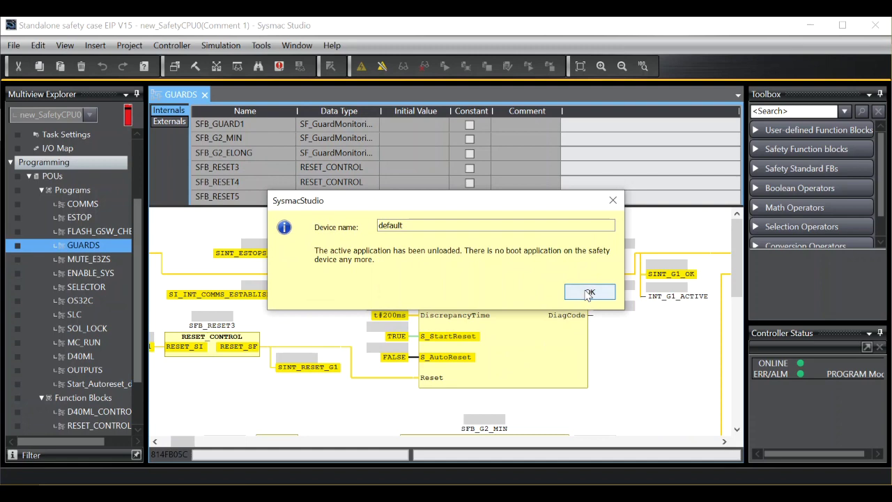
{"action": "left_click", "coordinate": [590, 292]}
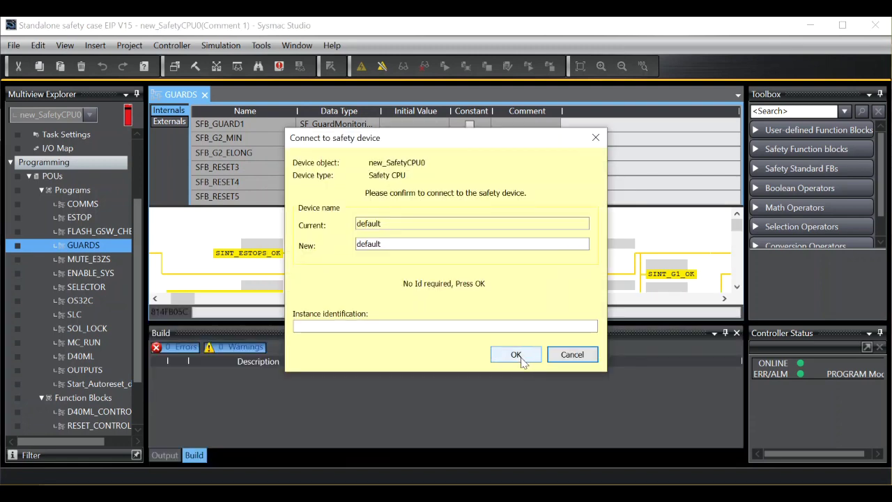
{"action": "left_click", "coordinate": [515, 354]}
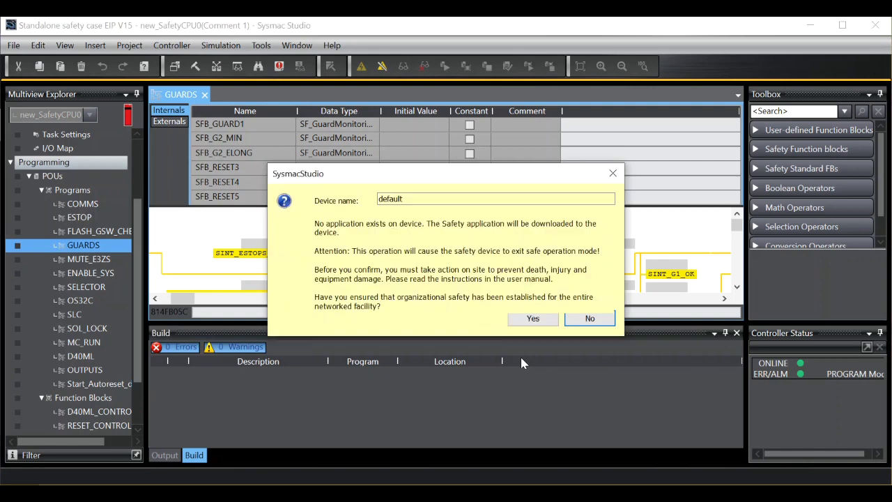
{"action": "left_click", "coordinate": [533, 319]}
{"action": "type", "text": "••••••"}
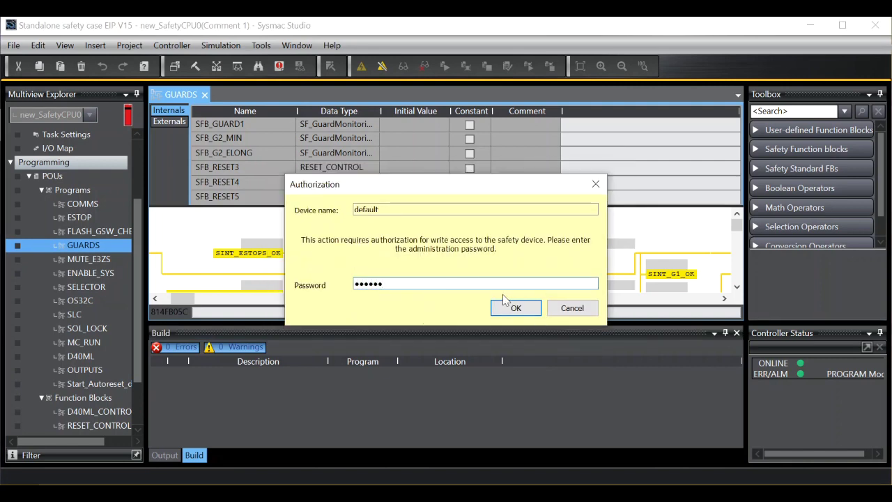
{"action": "left_click", "coordinate": [515, 309]}
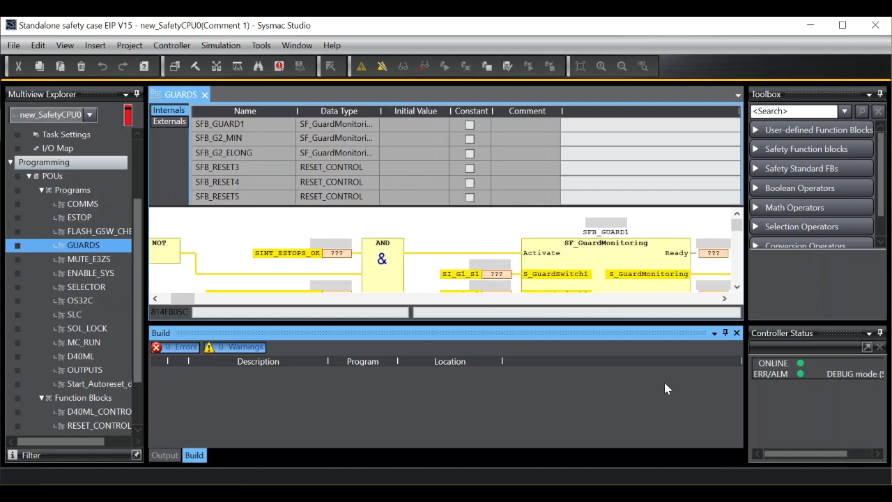
Step: Close the build results and start debugging so SINT_ESTOPS_OK and SFB_G2_ELONG show live values
{"action": "left_click", "coordinate": [736, 333]}
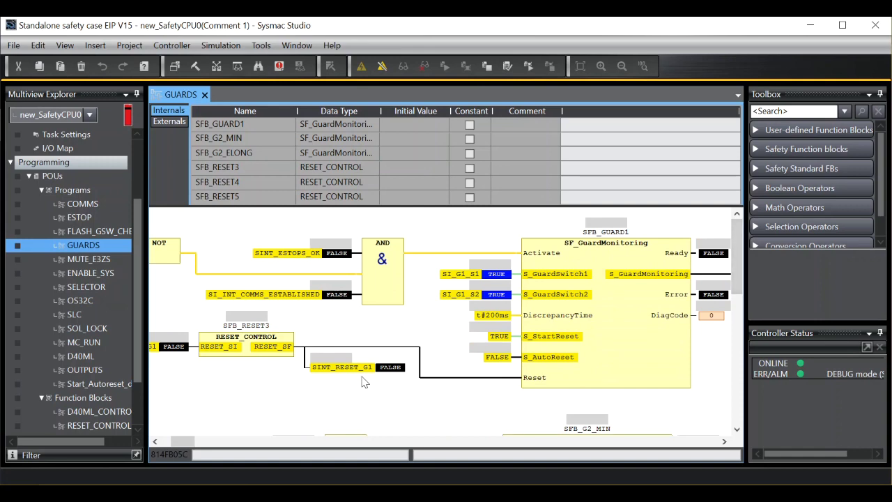
{"action": "scroll", "coordinate": [439, 366], "scroll_direction": "down", "scroll_amount": 3}
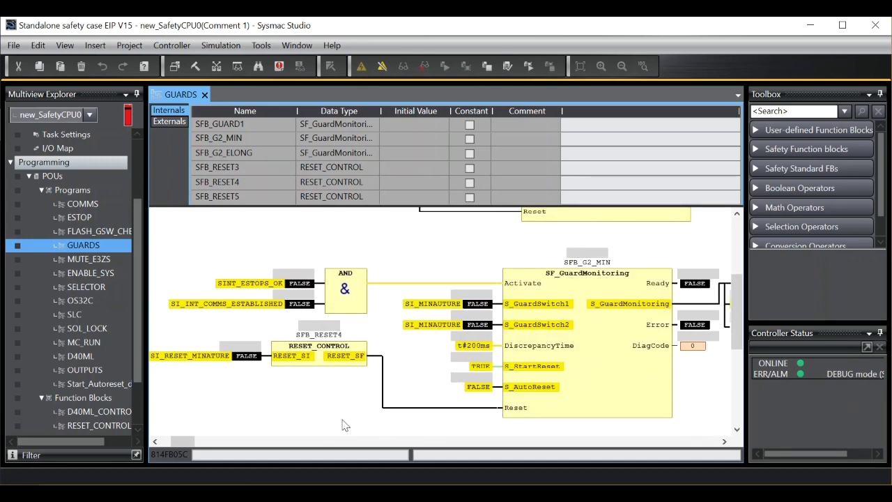
{"action": "scroll", "coordinate": [450, 318], "scroll_direction": "down", "scroll_amount": 2}
{"action": "scroll", "coordinate": [449, 318], "scroll_direction": "down", "scroll_amount": 2}
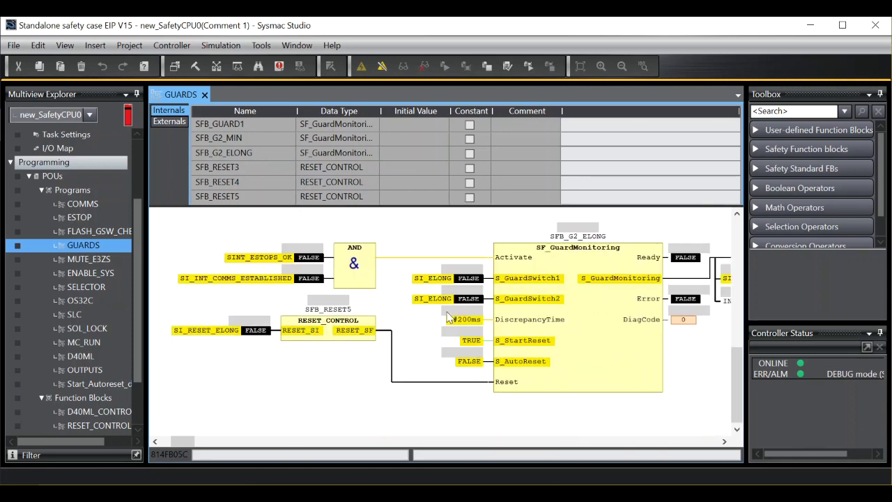
{"action": "left_click", "coordinate": [528, 69]}
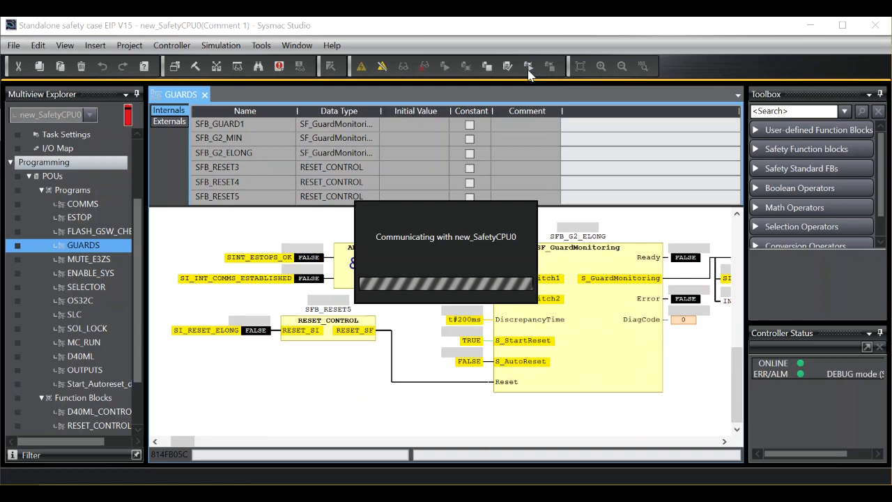
{"action": "mouse_move", "coordinate": [498, 365]}
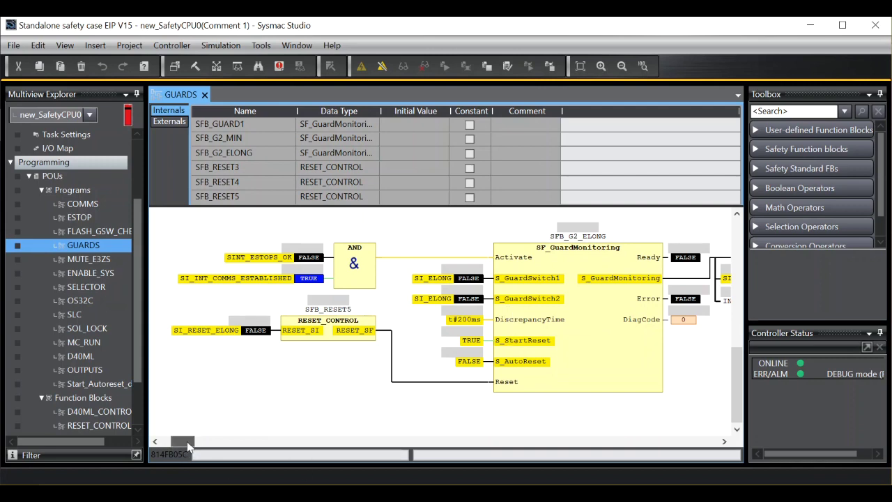
{"action": "left_click_drag", "start_coordinate": [186, 441], "coordinate": [190, 443]}
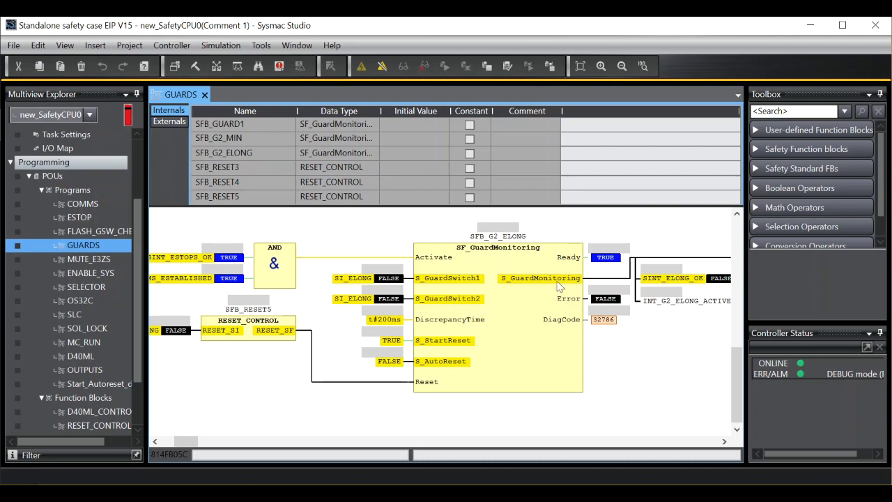
Step: Open Watch (Project)1 and add SI_ELONG, shown as SAFEBOOL with value False
{"action": "left_click", "coordinate": [237, 67]}
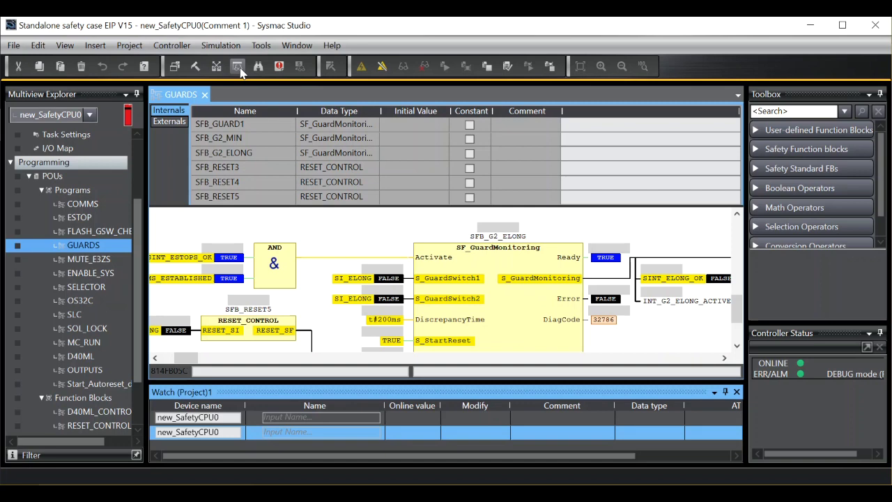
{"action": "left_click", "coordinate": [287, 415]}
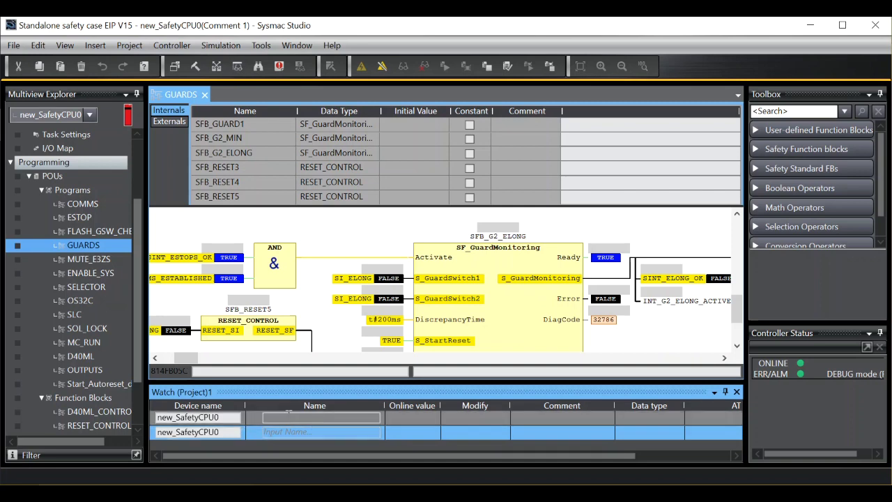
{"action": "left_click", "coordinate": [289, 415]}
{"action": "type", "text": "si_el"}
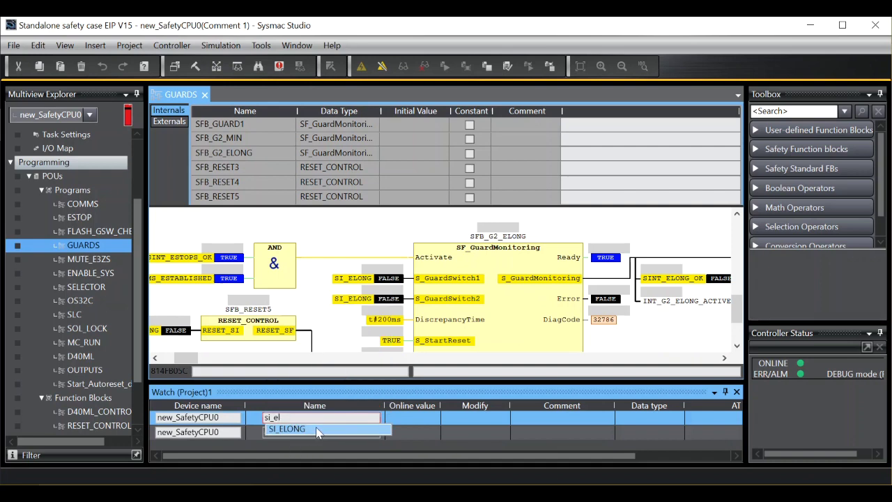
{"action": "left_click", "coordinate": [317, 430]}
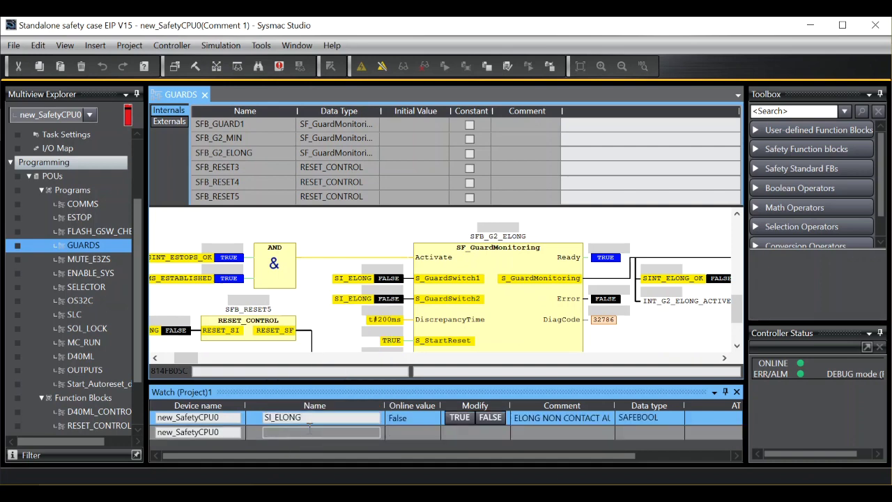
Step: Force SI_ELONG to TRUE, making SINT_ELONG_OK TRUE and SFB_G2_ELONG's DiagCode 32768
{"action": "right_click", "coordinate": [469, 412]}
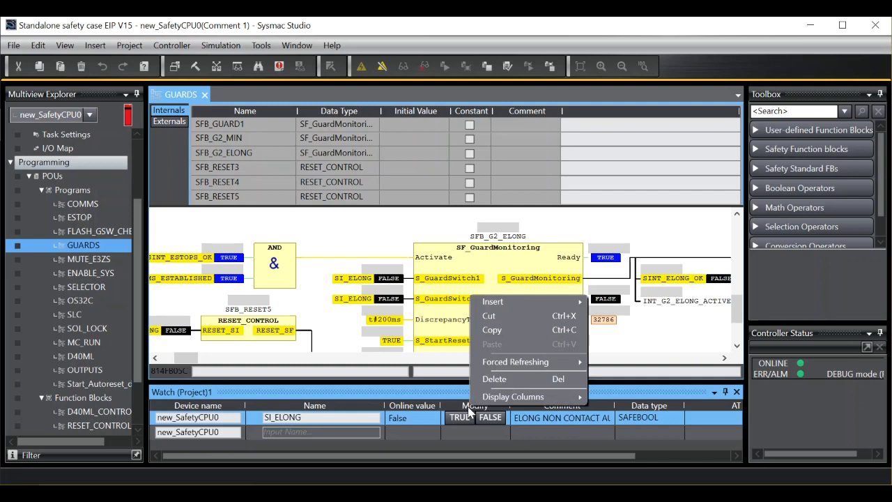
{"action": "mouse_move", "coordinate": [500, 400]}
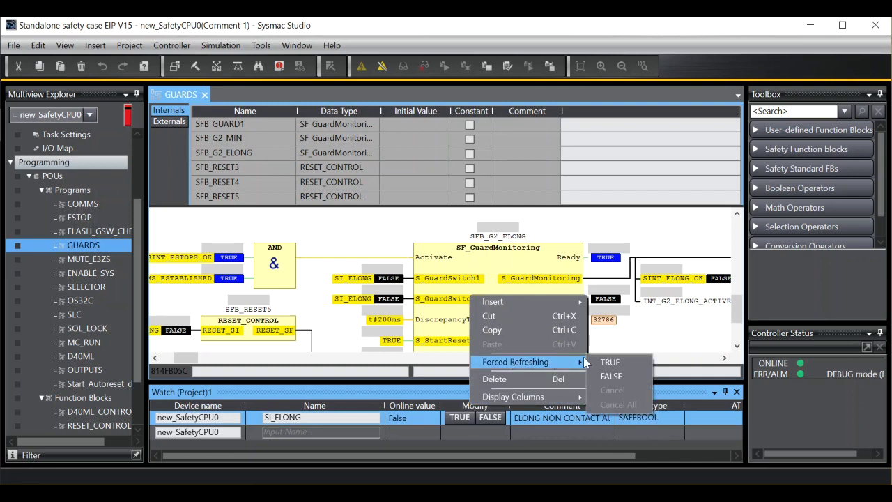
{"action": "left_click", "coordinate": [610, 362]}
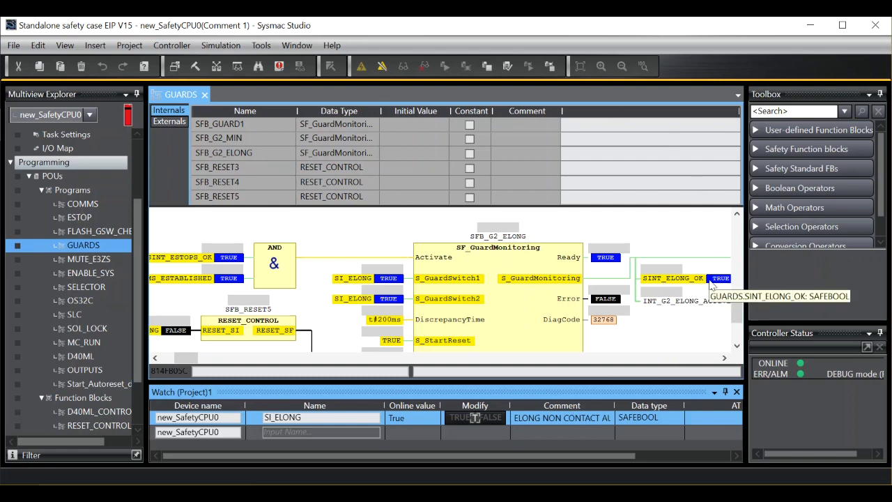
Step: Force SI_ELONG to FALSE, returning SINT_ELONG_OK to FALSE and DiagCode to 32786
{"action": "right_click", "coordinate": [485, 420]}
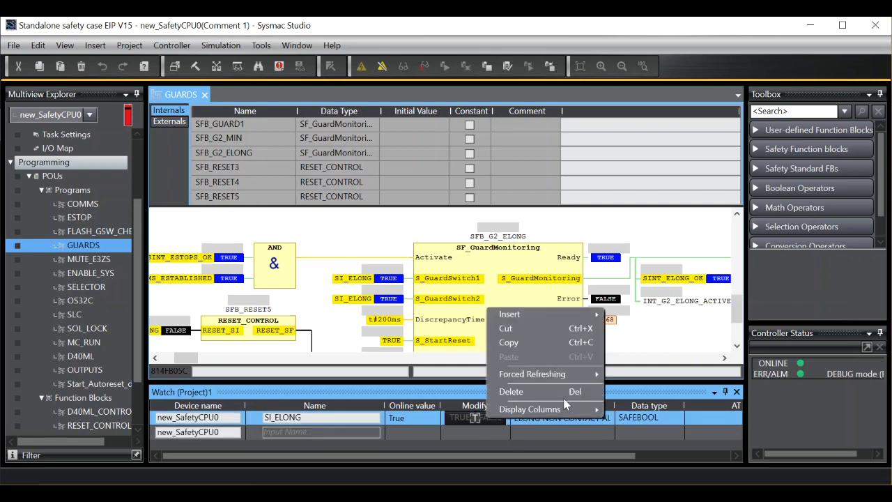
{"action": "mouse_move", "coordinate": [582, 379]}
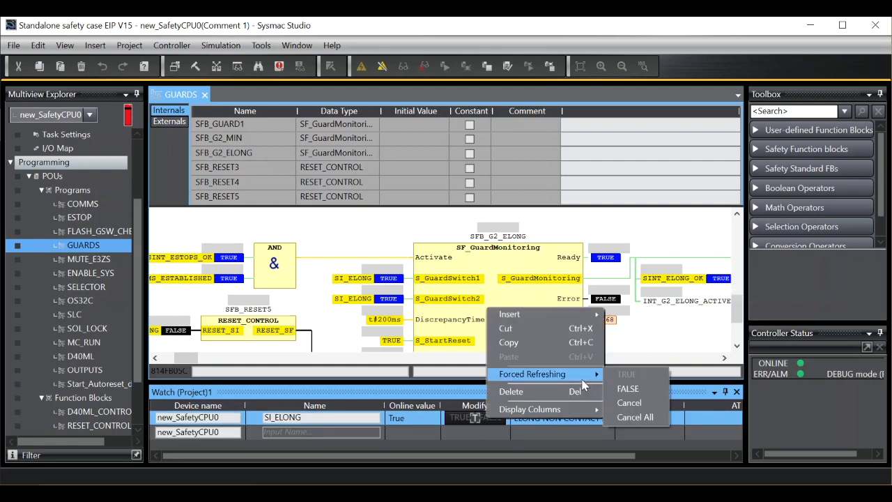
{"action": "left_click", "coordinate": [627, 389]}
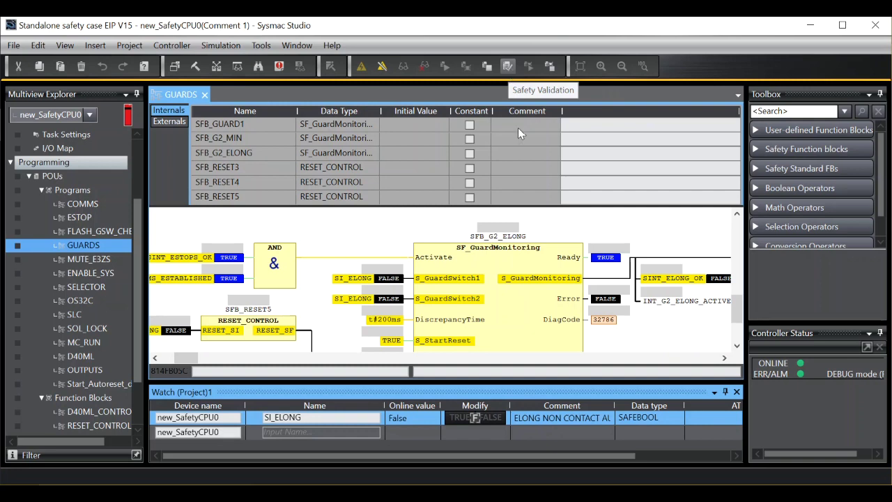
Step: Cancel the forced refreshing on SI_ELONG, leaving its online value at False
{"action": "right_click", "coordinate": [487, 423]}
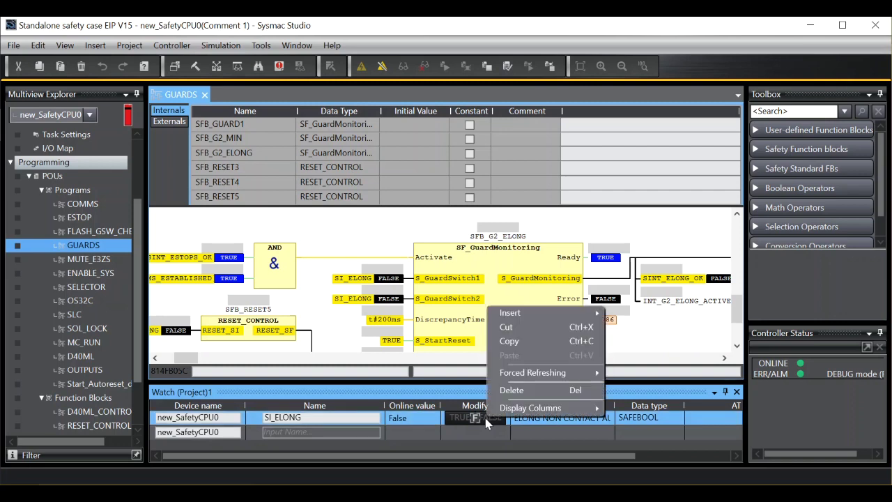
{"action": "mouse_move", "coordinate": [529, 375]}
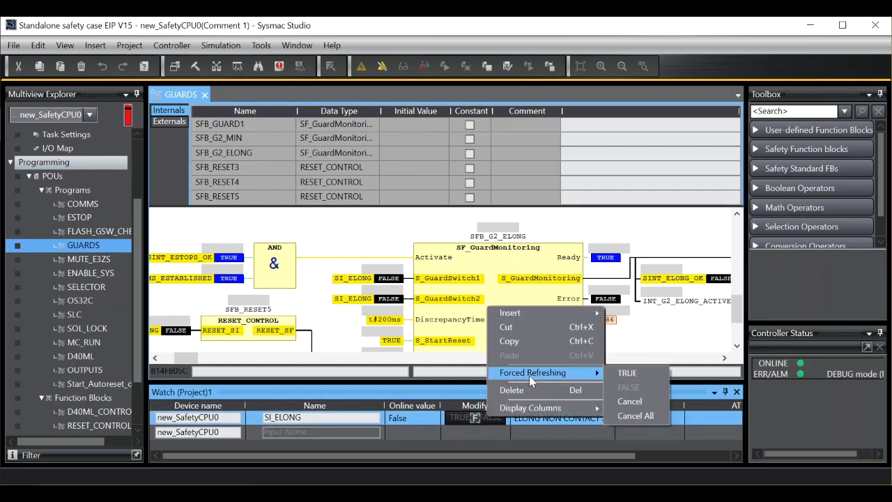
{"action": "left_click", "coordinate": [633, 403]}
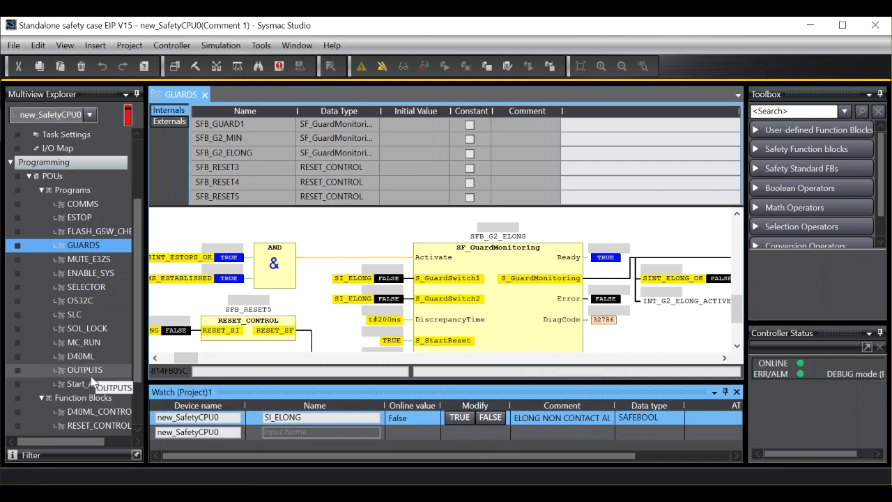